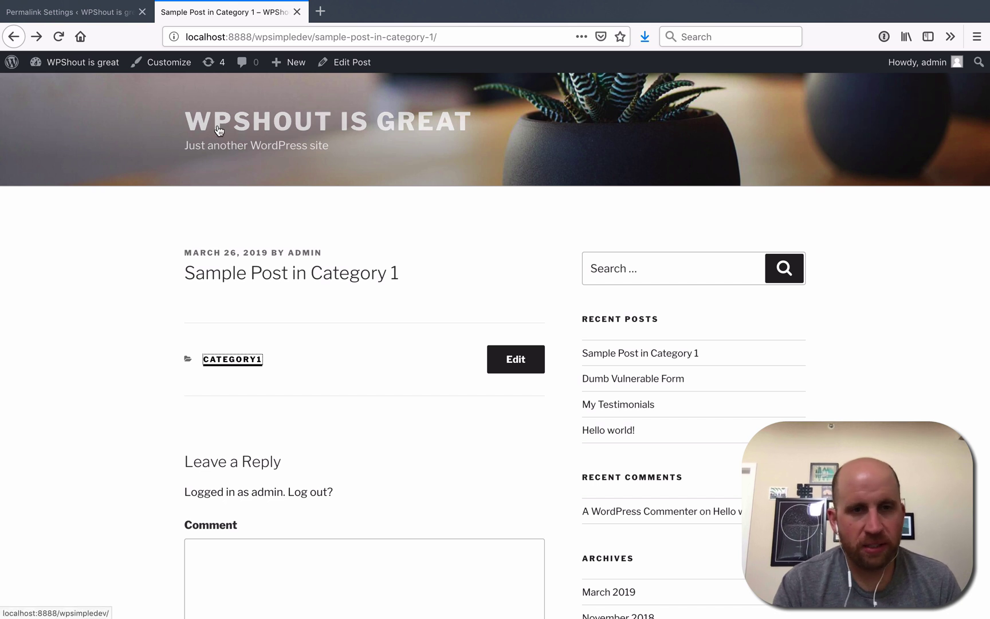
Open the Category1 archive and note the /category/ part of its address
click(232, 362)
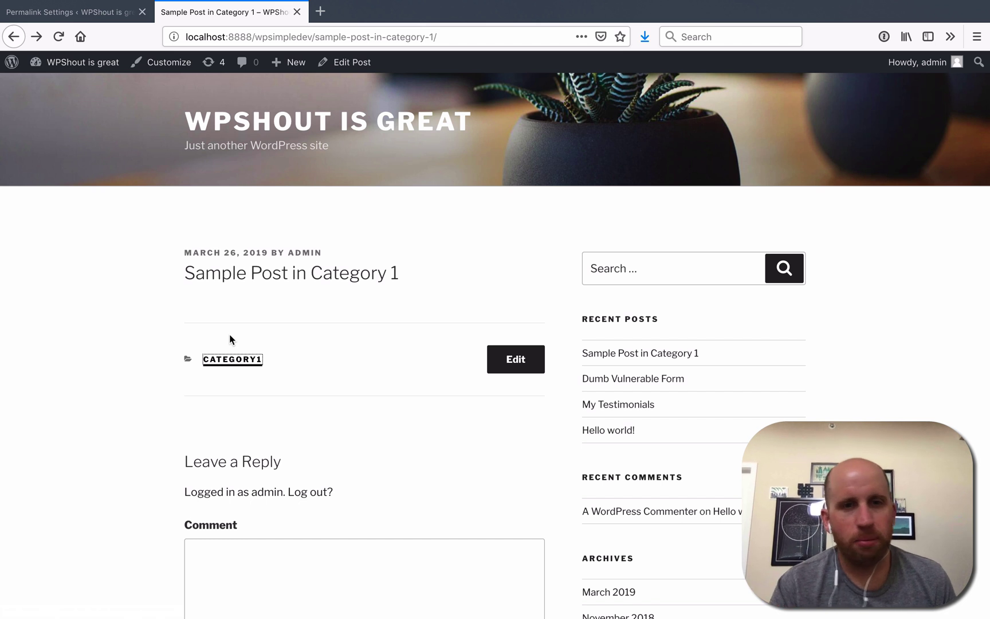
click(232, 360)
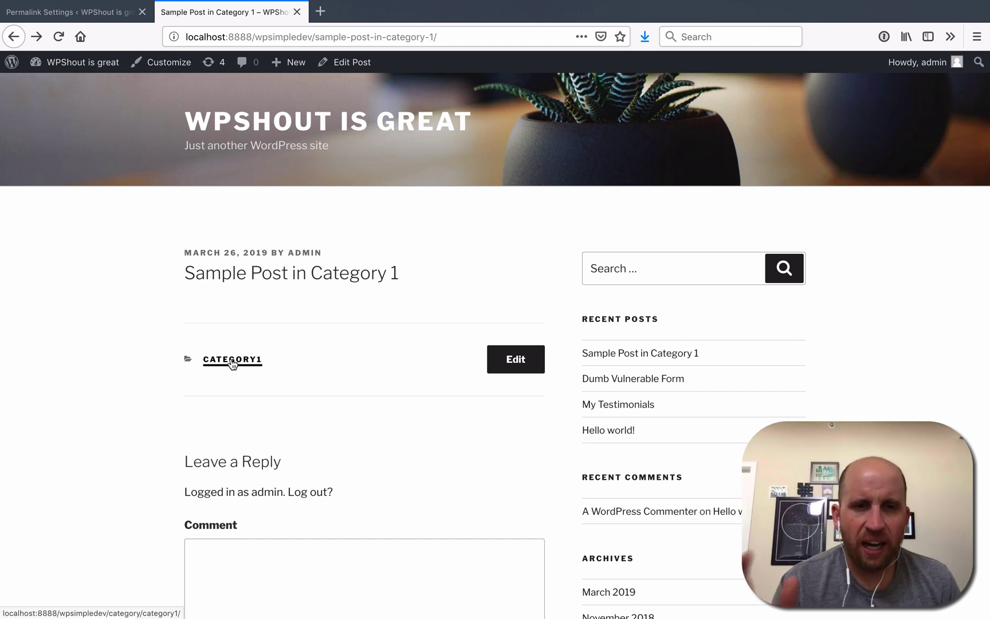
click(228, 362)
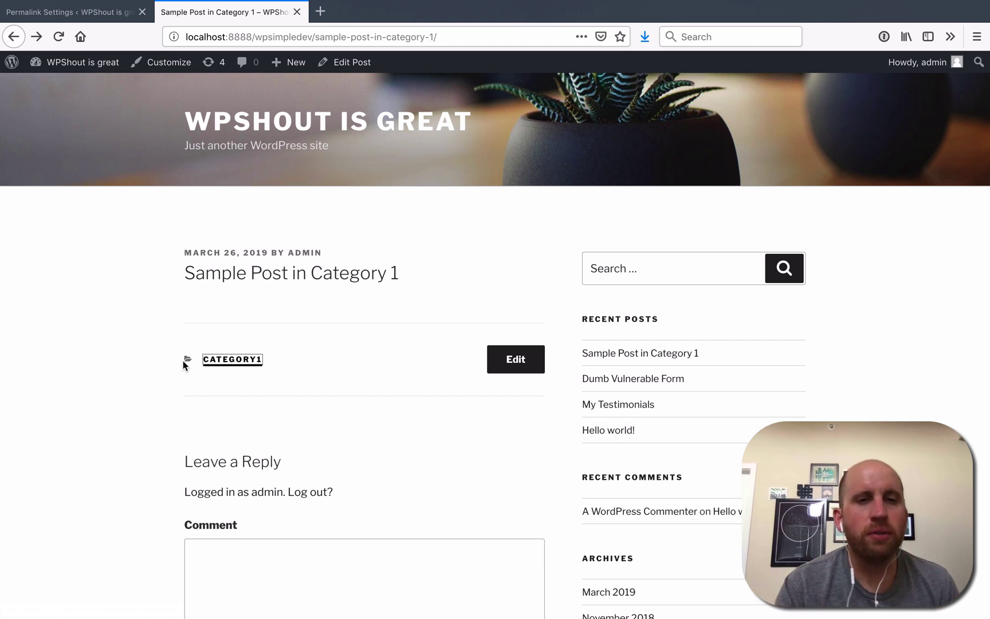
click(248, 368)
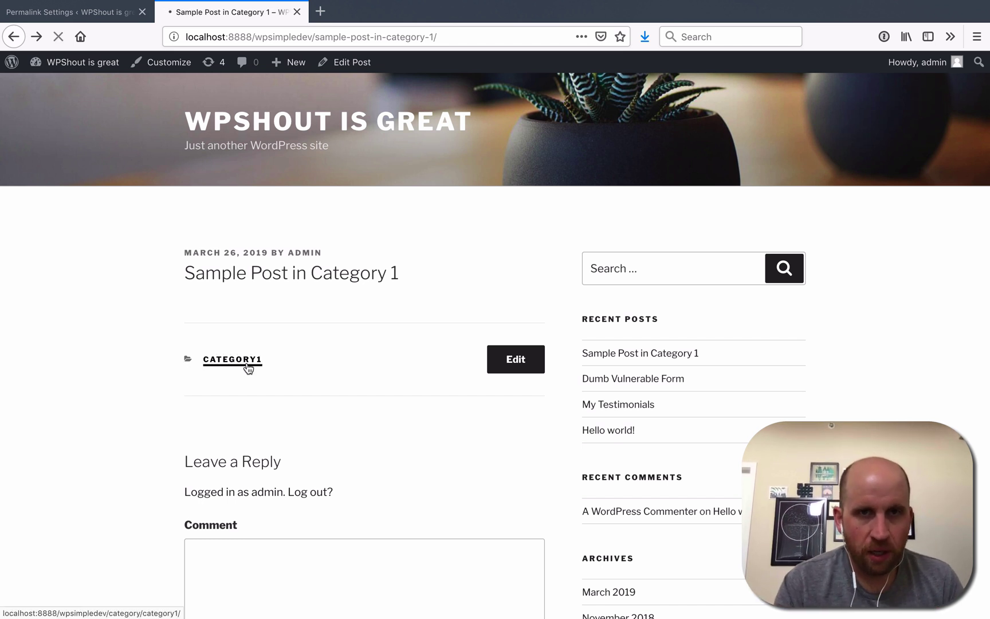
double_click(337, 37)
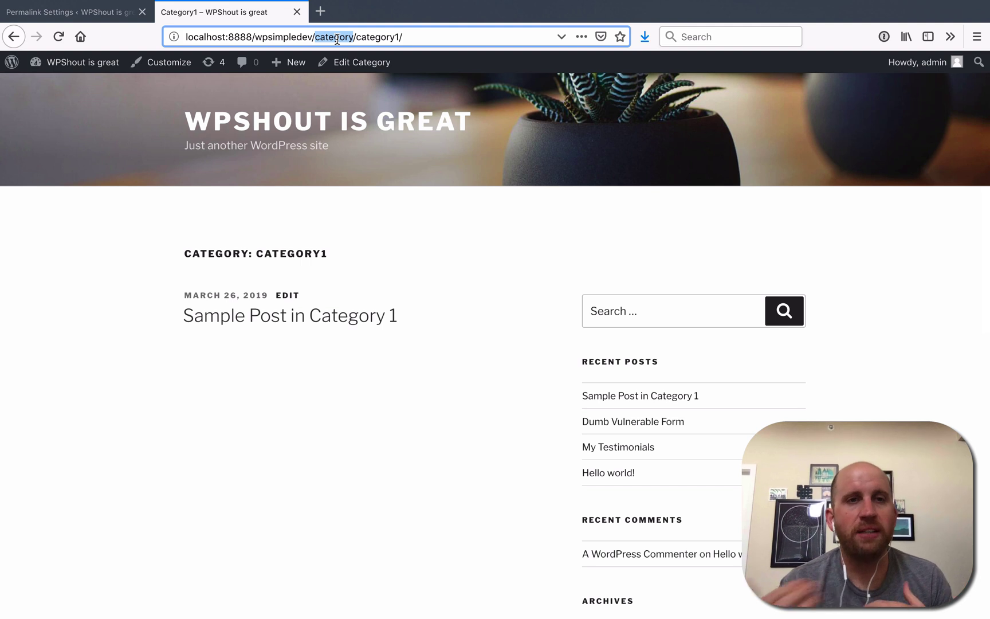
Set the Permalink Settings category base to 'topics' and save the changes
click(91, 14)
scroll(386, 351, down, 2)
scroll(386, 351, up, 2)
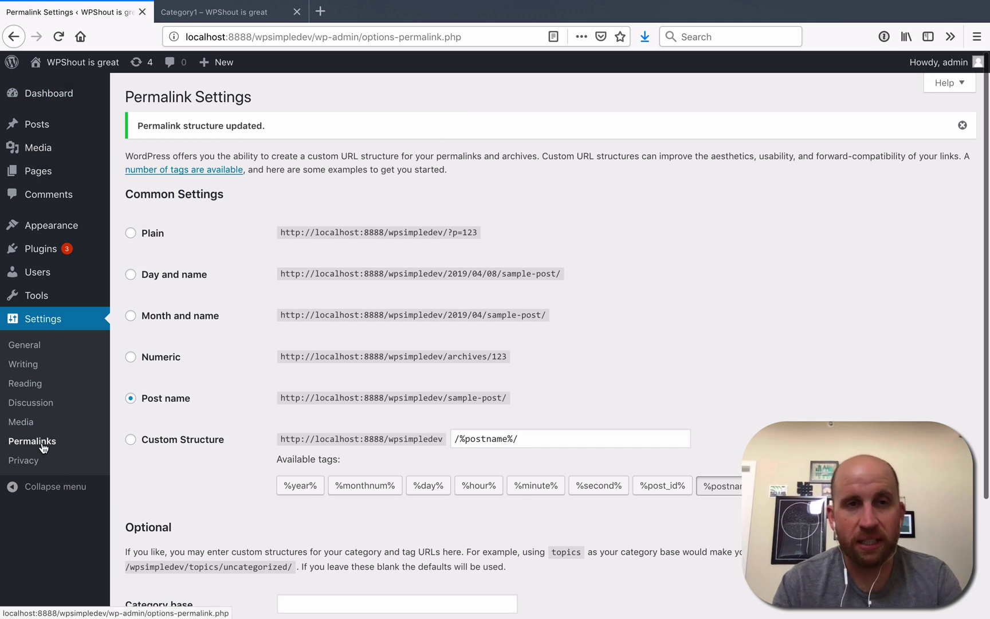
scroll(199, 467, down, 1)
scroll(198, 464, down, 4)
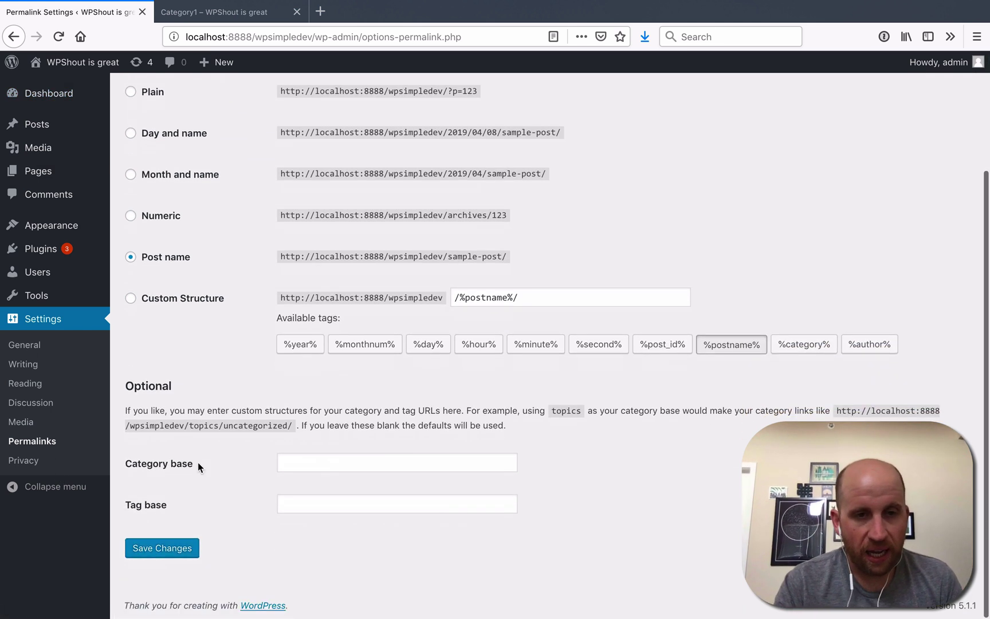
click(189, 468)
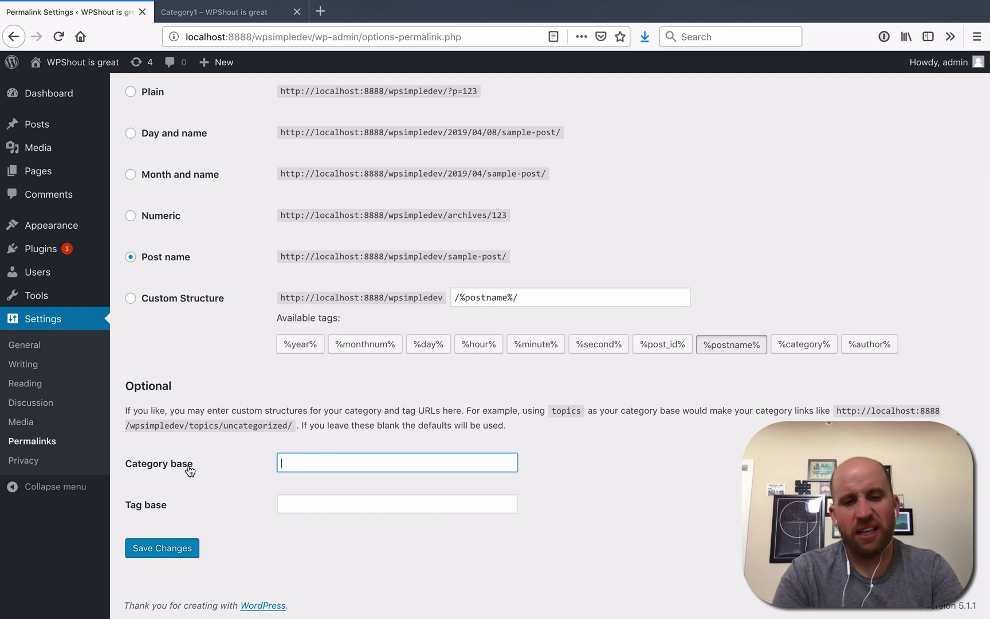
text(topics)
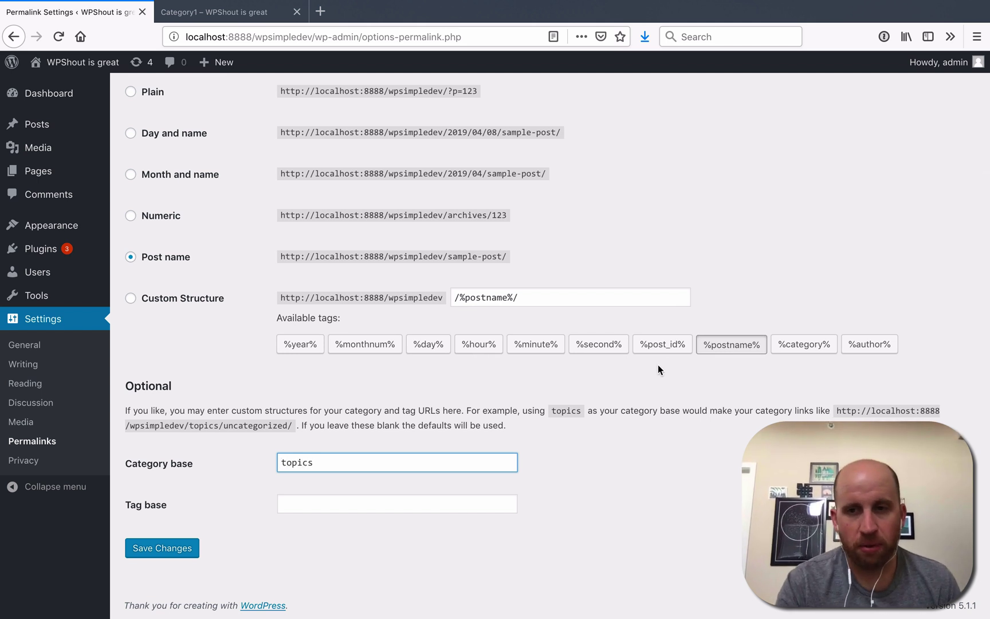
click(153, 550)
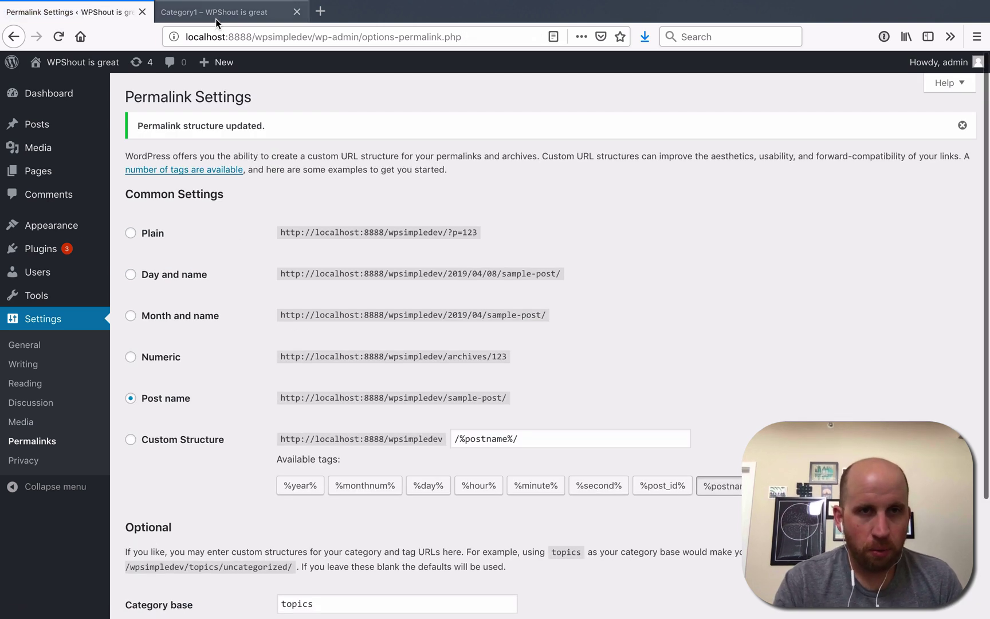
Reload the Category1 archive at its old /category/ address, which now returns not found
click(217, 13)
click(58, 37)
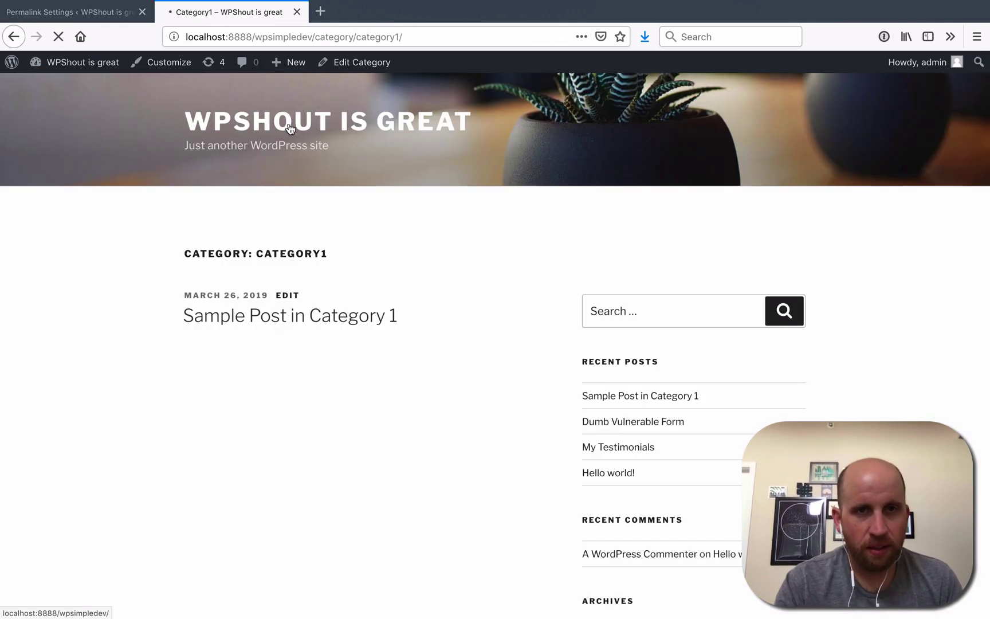
scroll(245, 237, left, 5)
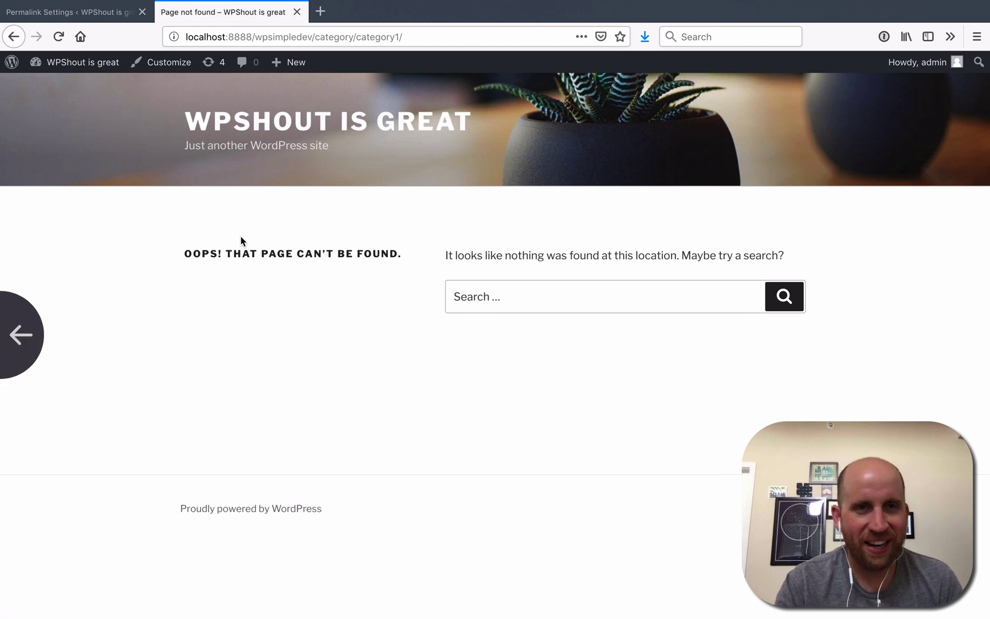
click(58, 37)
Open Category1 at its new /topics/category1/ address and check the URL parts
click(243, 360)
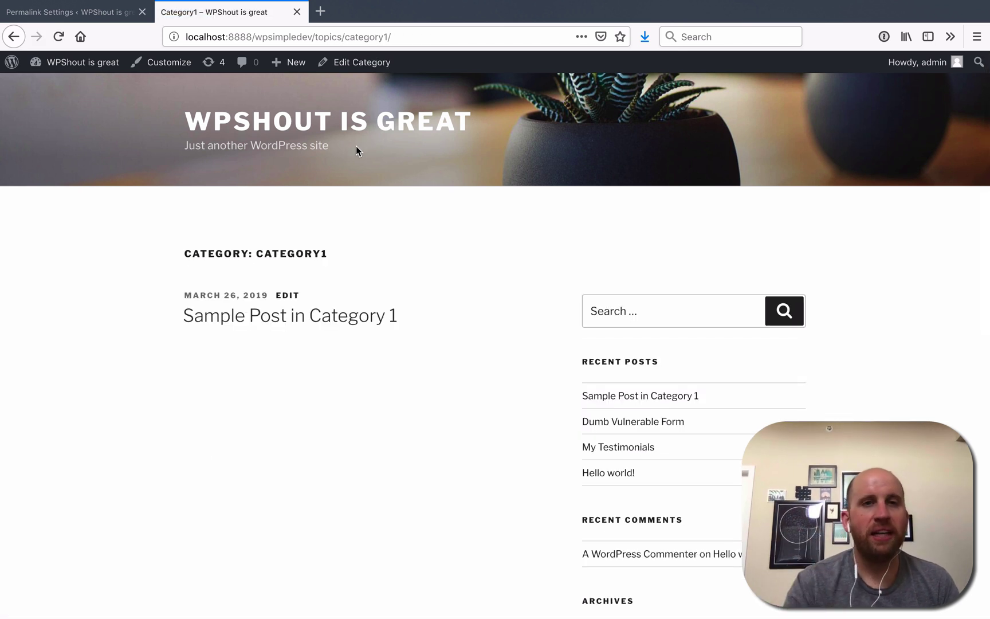
mouse_move(301, 36)
drag(315, 36, 189, 37)
click(325, 36)
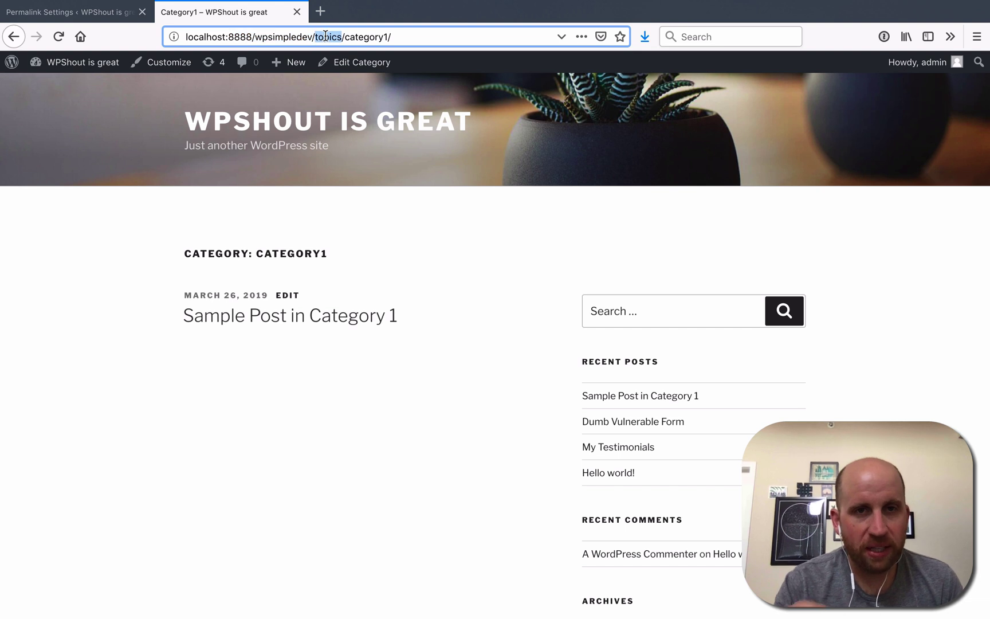
double_click(367, 37)
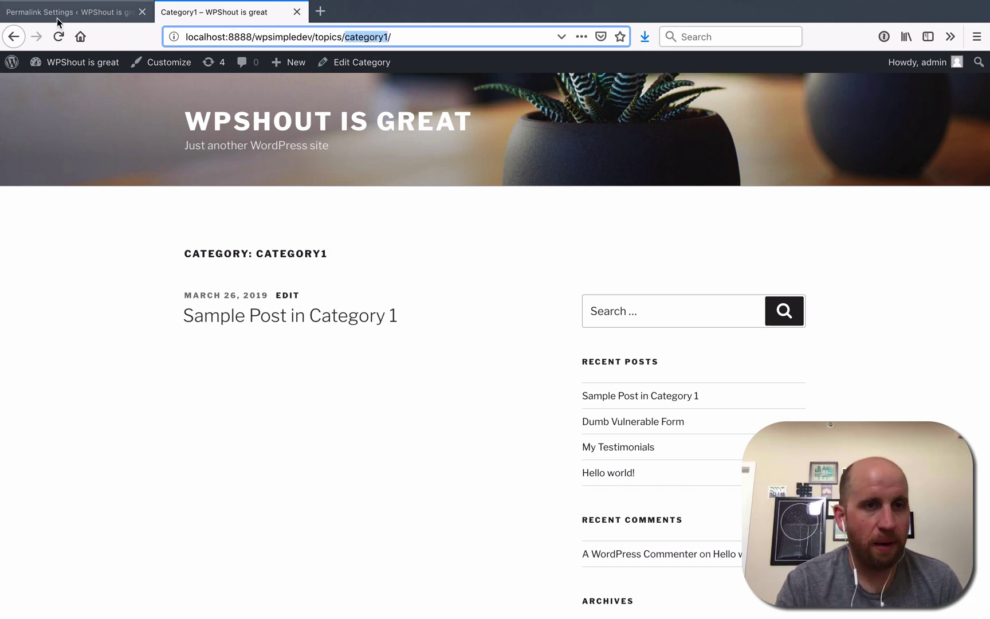
click(58, 16)
scroll(289, 455, down, 3)
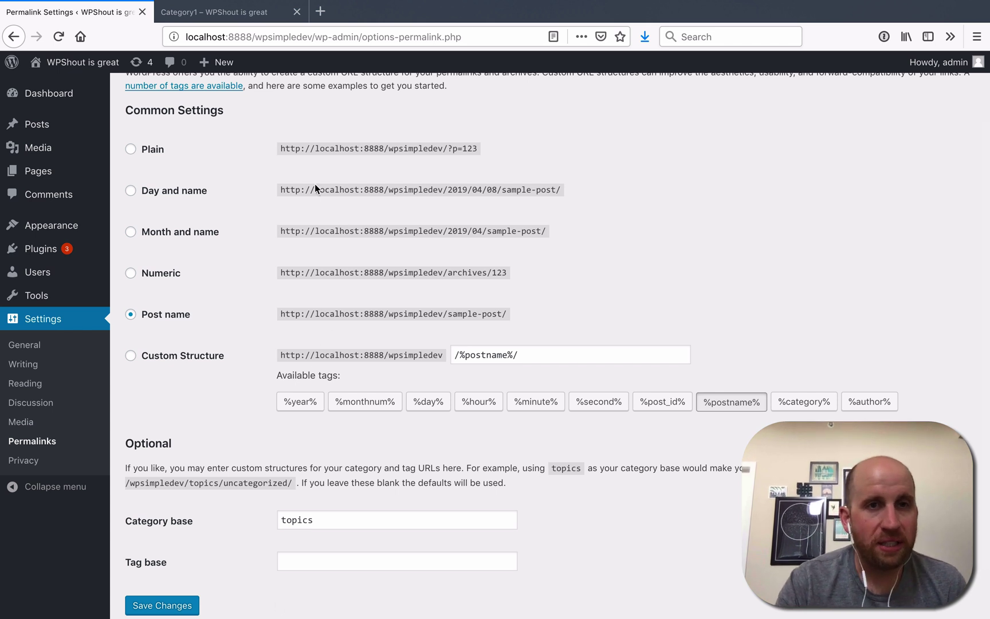
Replace the 'topics' category base with a single dot and save the permalinks
click(232, 16)
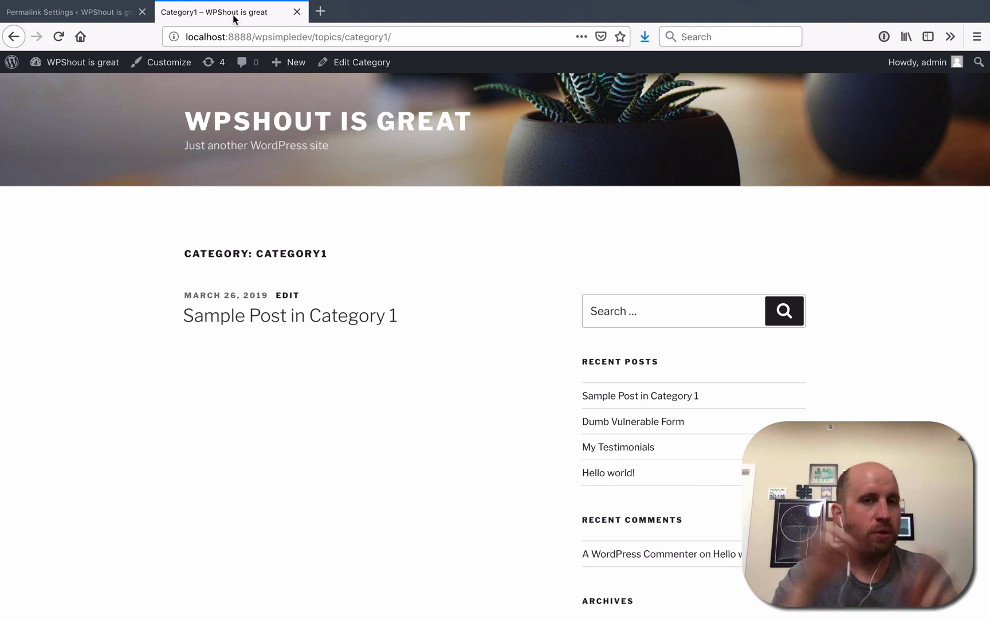
click(86, 15)
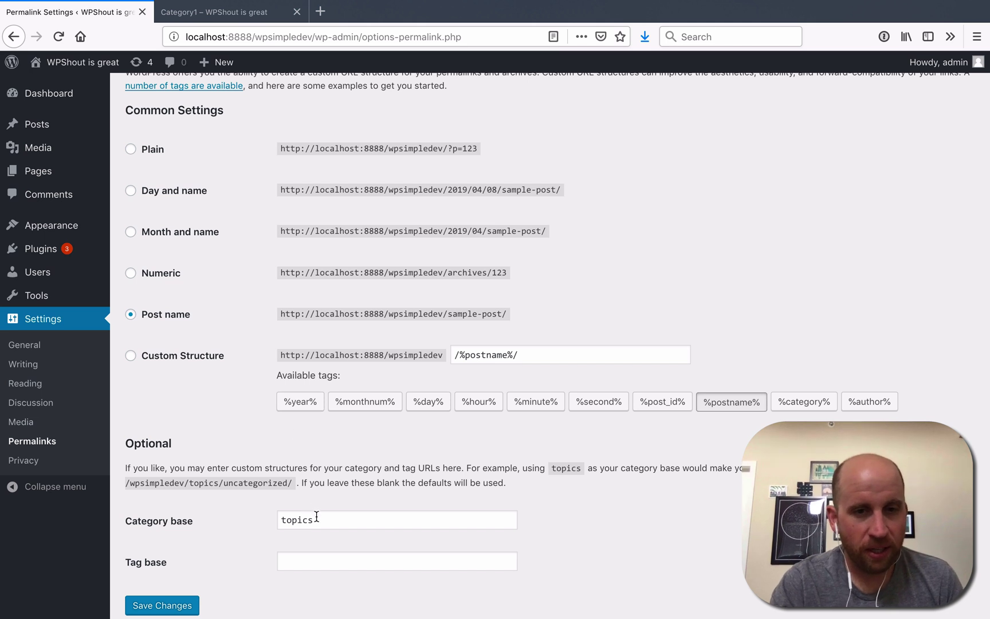
drag(316, 517, 248, 514)
text(.)
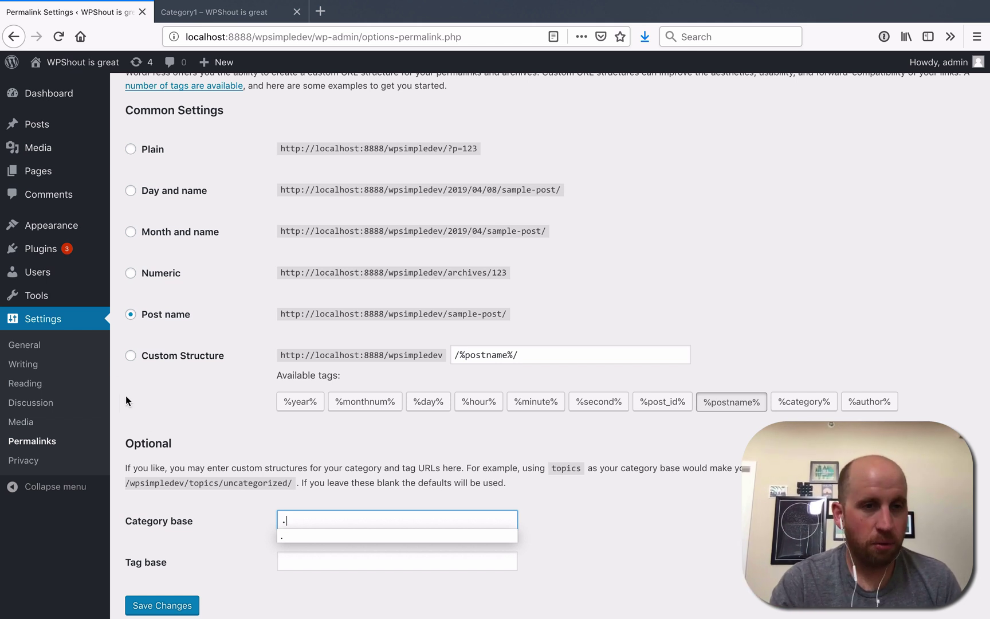
key(Return)
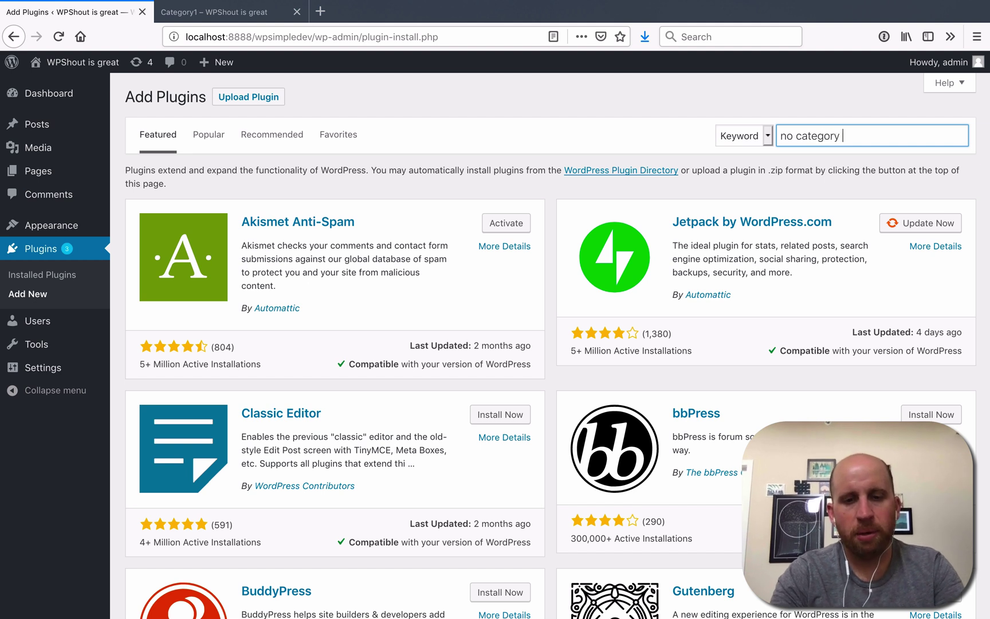
Activate the No Category Base (WPML) plugin from the plugin search results
text(bi)
text(e)
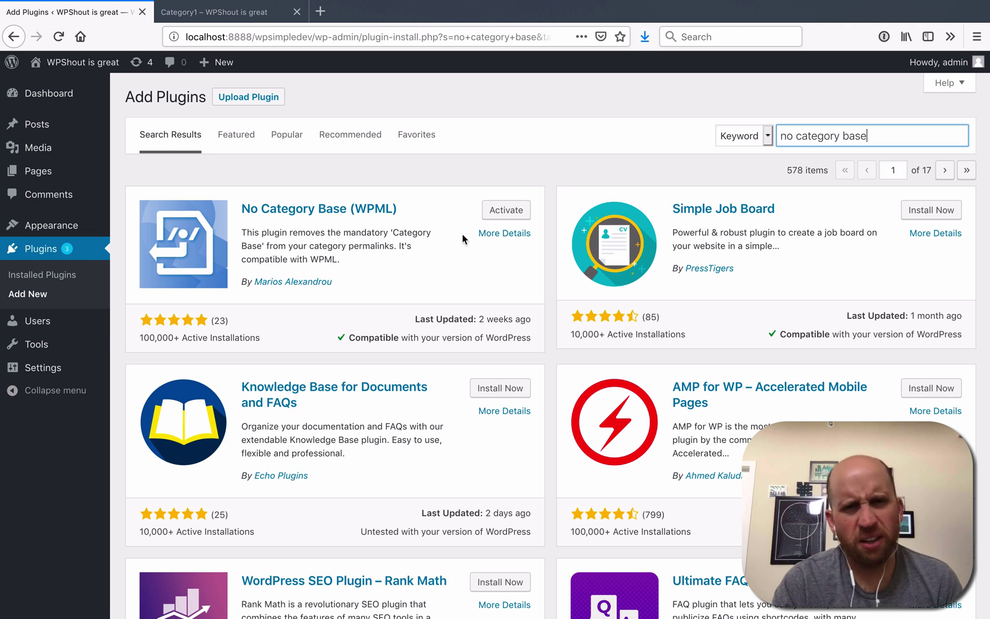
click(498, 211)
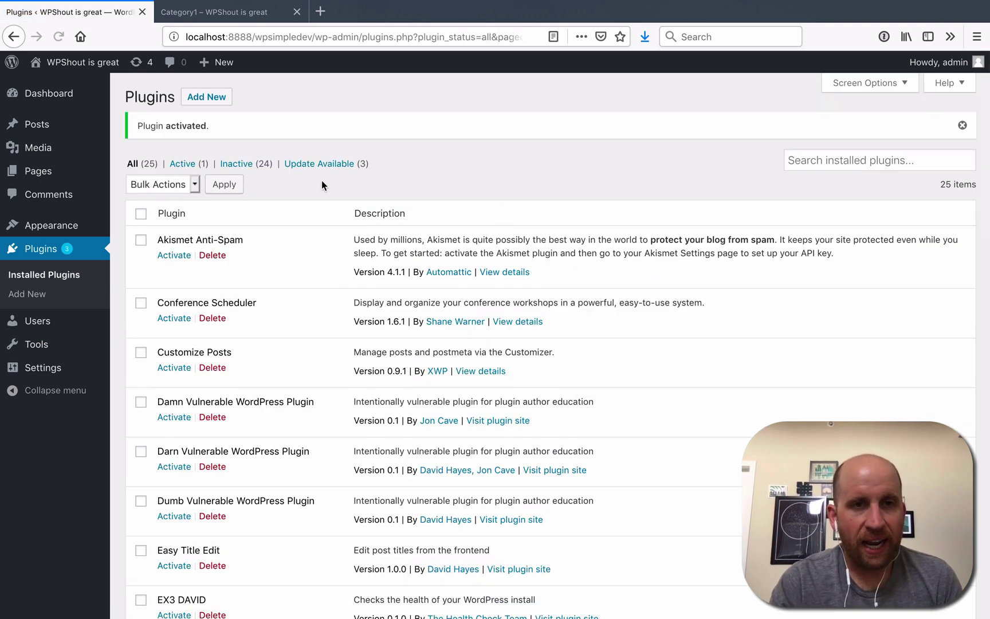
Reload the Category1 archive to confirm its base-free /category1/ URL, then visit the home page
click(232, 14)
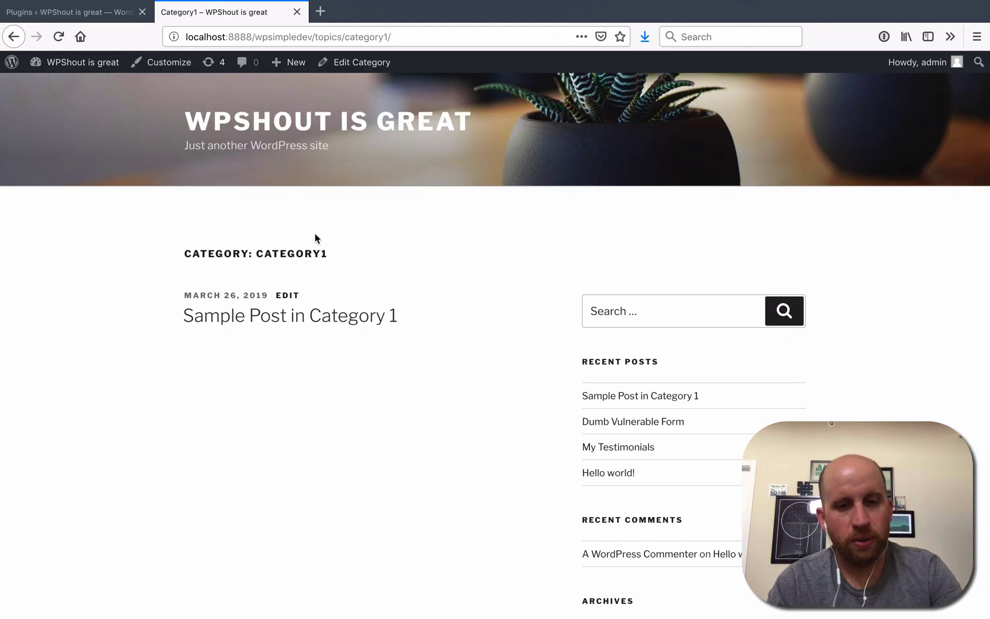
key(ctrl+r)
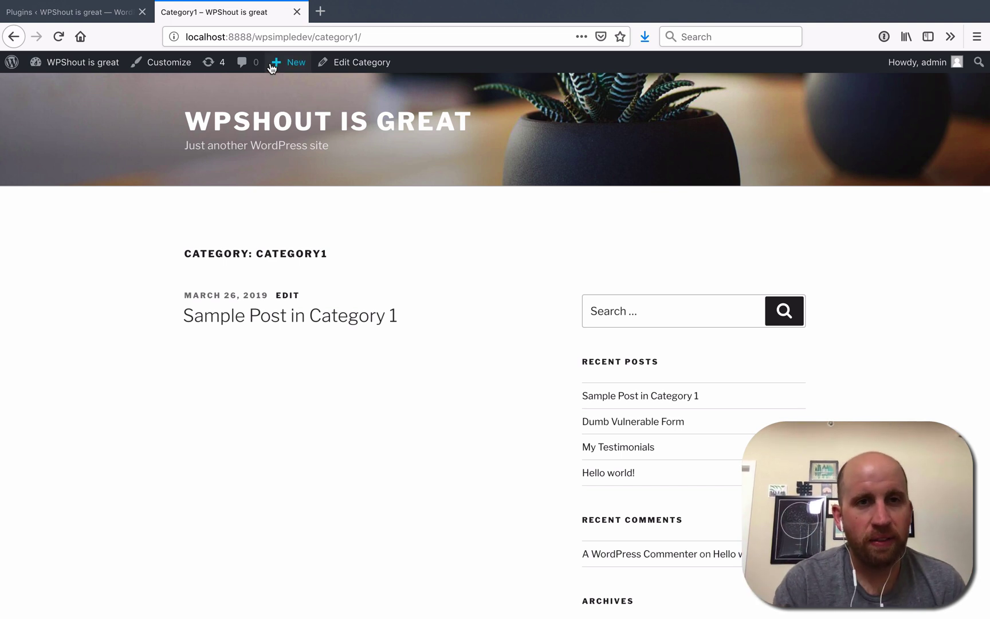
drag(311, 39, 157, 34)
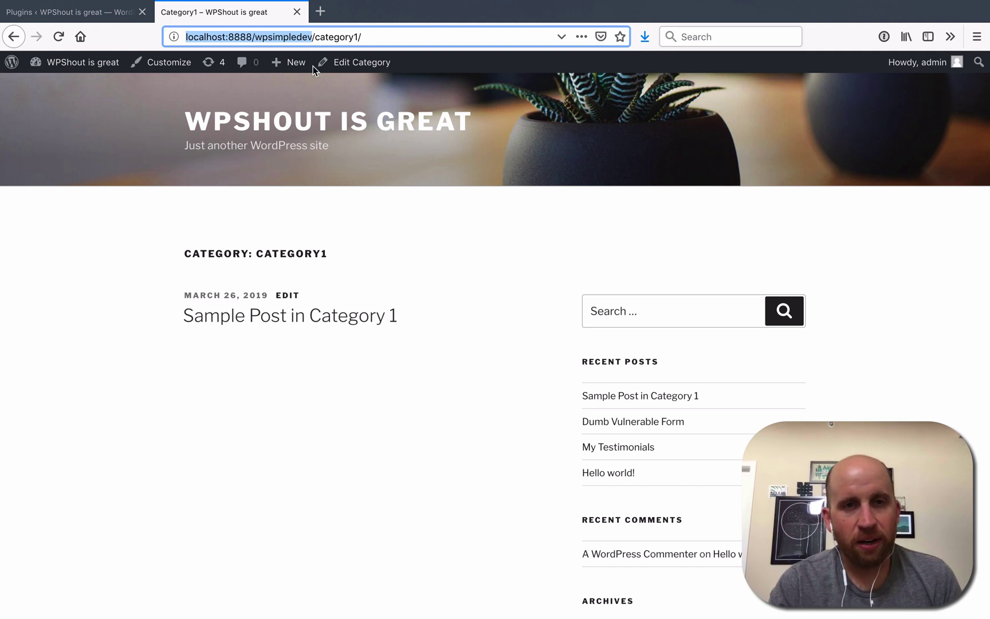
click(270, 136)
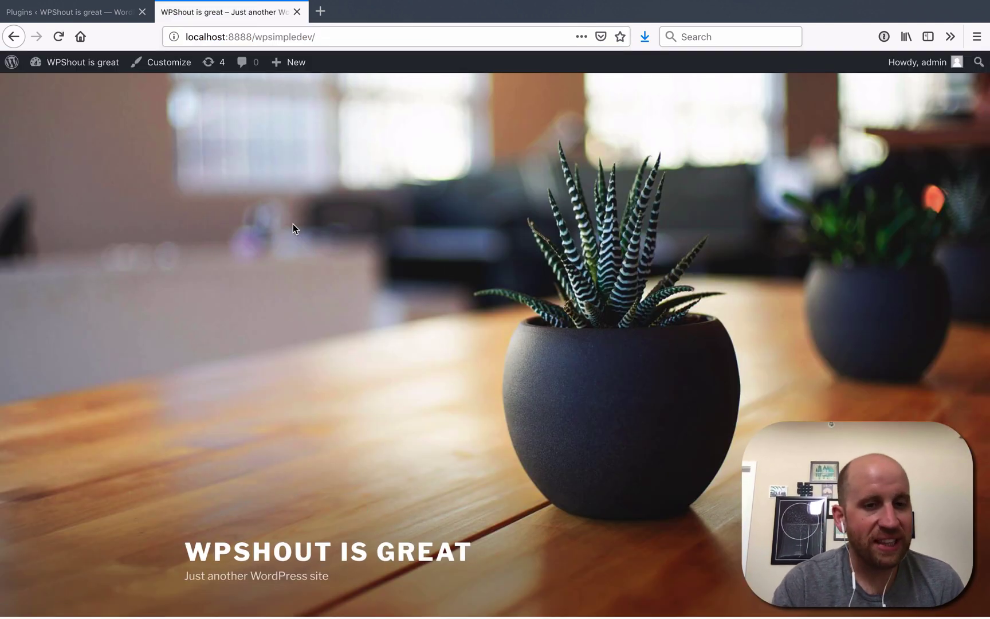
Open the Uncategorized archive from the My Testimonials post and check its /uncategorized/ URL
scroll(293, 223, down, 10)
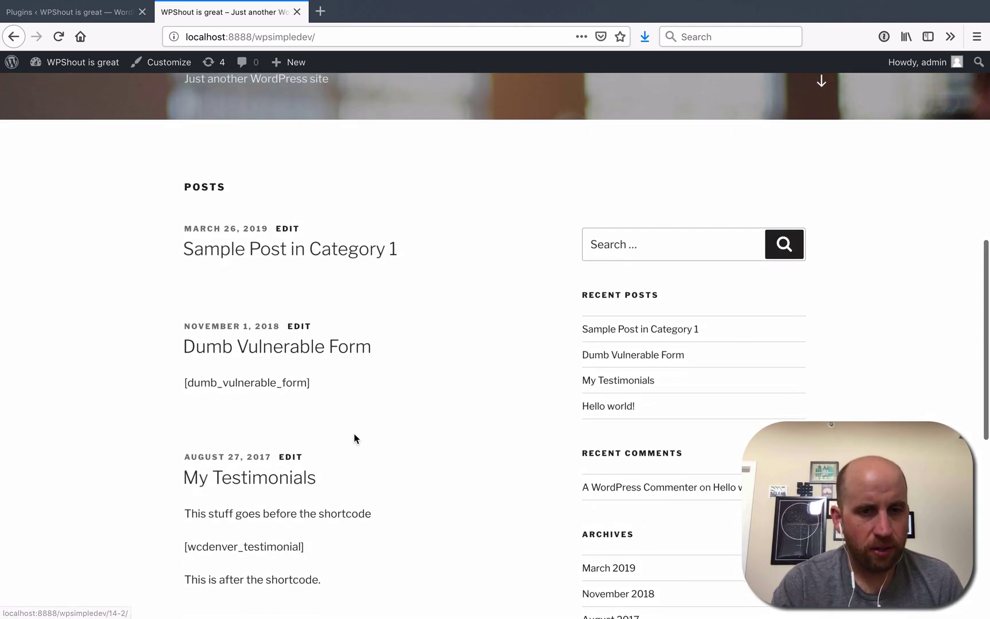
scroll(354, 438, down, 7)
scroll(338, 438, up, 3)
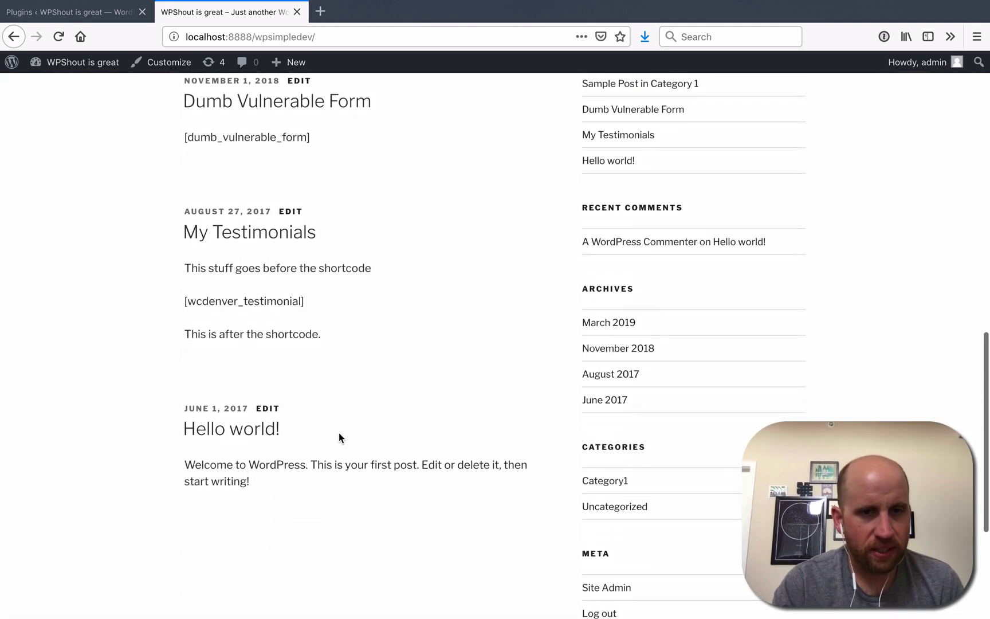
click(252, 239)
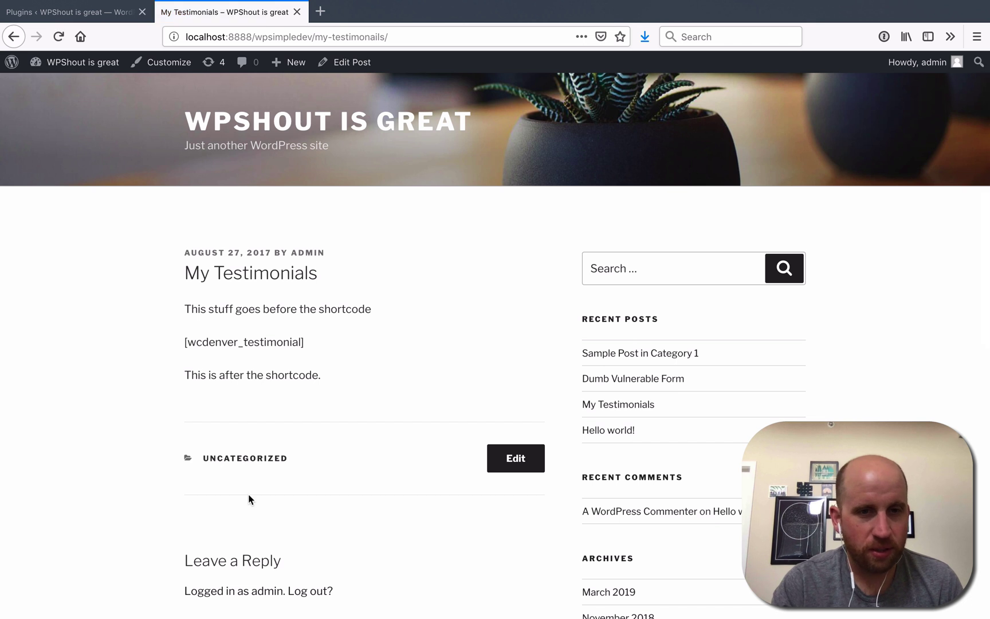
click(214, 462)
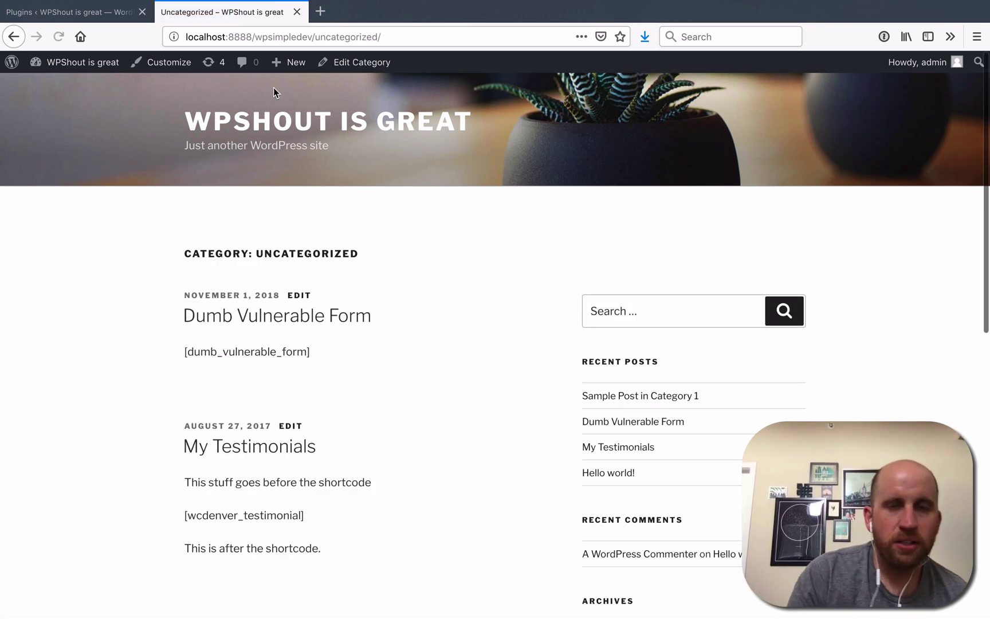
drag(313, 37, 95, 39)
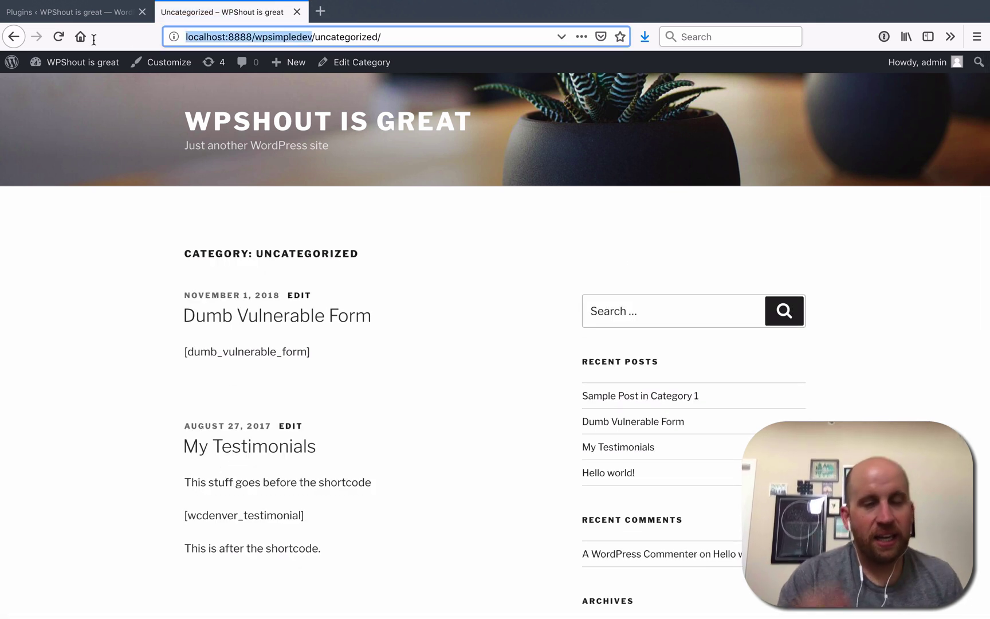
click(75, 14)
Scroll the installed plugins list to the active No Category Base (WPML) entry
scroll(313, 431, down, 5)
scroll(314, 431, down, 5)
scroll(313, 432, down, 5)
scroll(210, 286, up, 2)
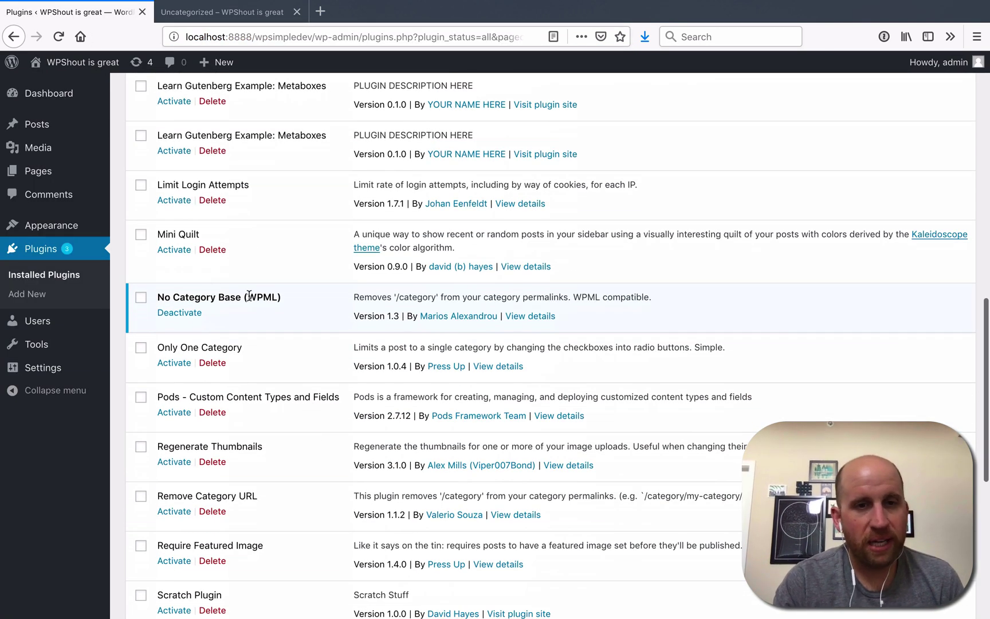